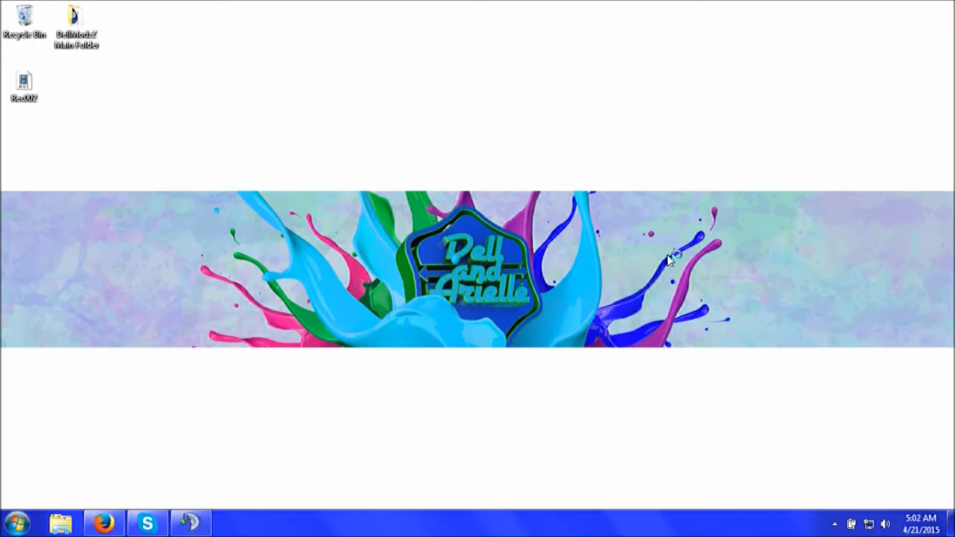
Step: Bring up Skype from the taskbar, showing an existing one-on-one conversation and contacts
drag(259, 395, 306, 369)
drag(361, 356, 589, 259)
click(148, 523)
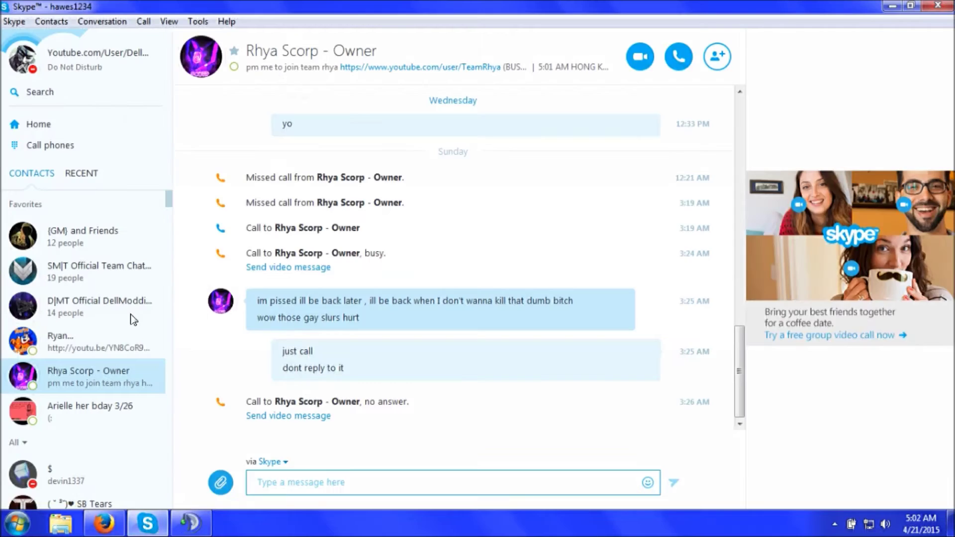
Step: Open a conversation from Skype's RECENT list, then minimize Skype
click(82, 174)
click(90, 366)
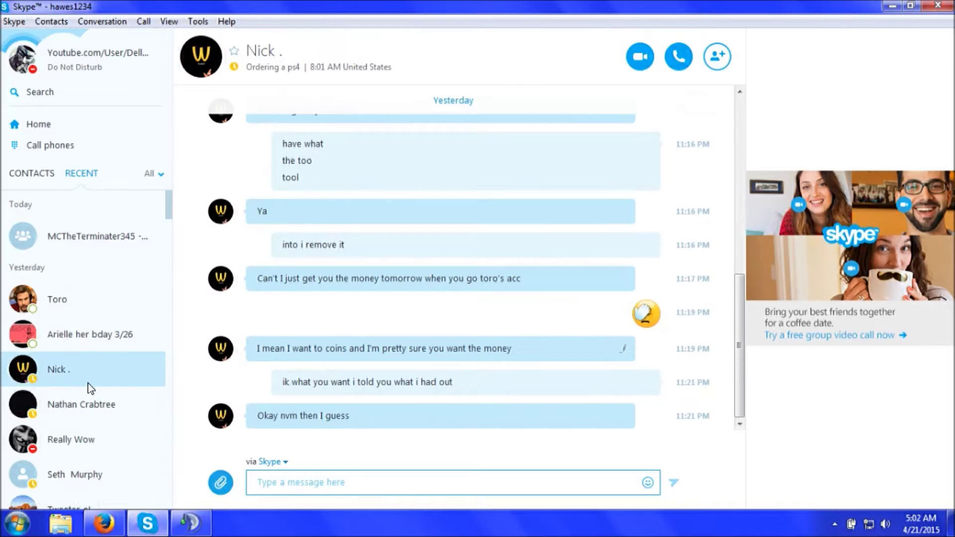
click(149, 524)
Step: Bring up the Windows Start menu over the desktop
click(105, 525)
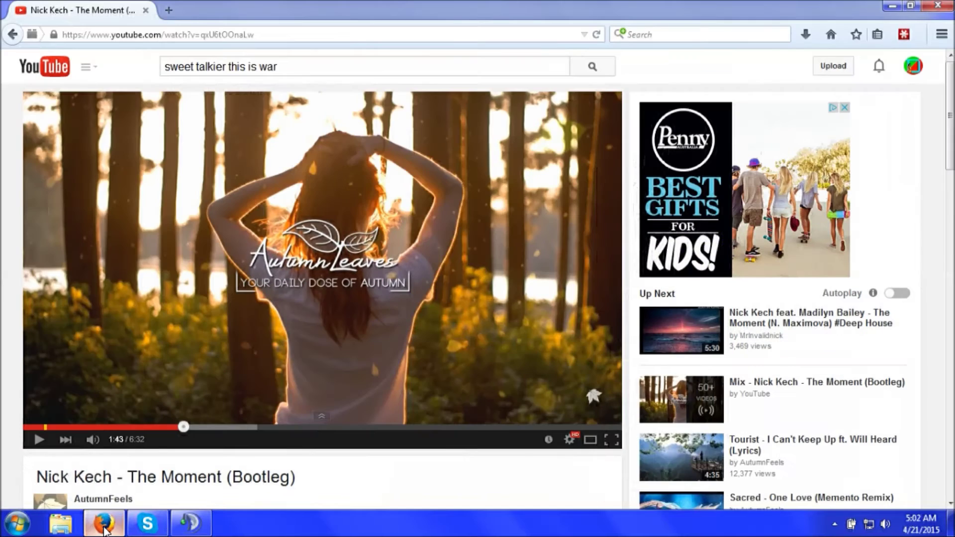
click(105, 525)
click(15, 524)
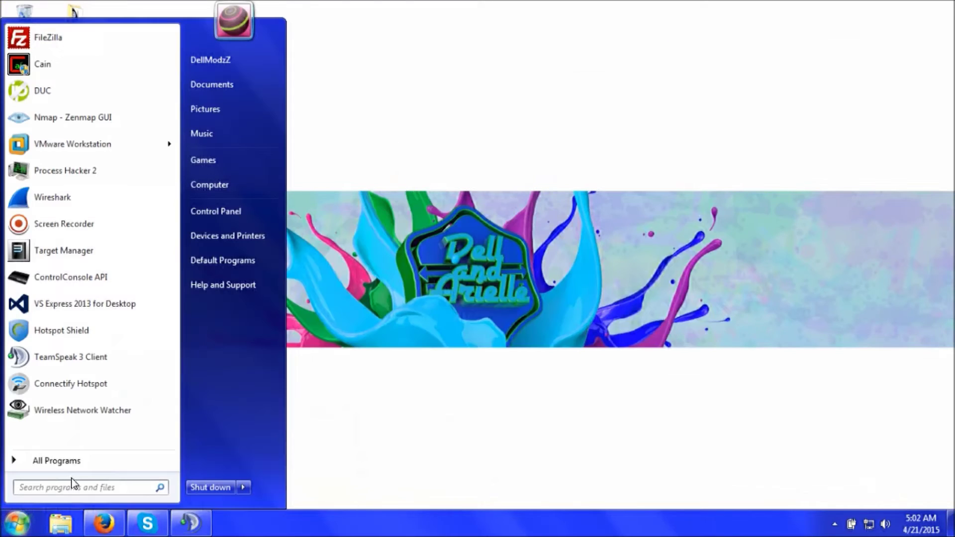
text(window)
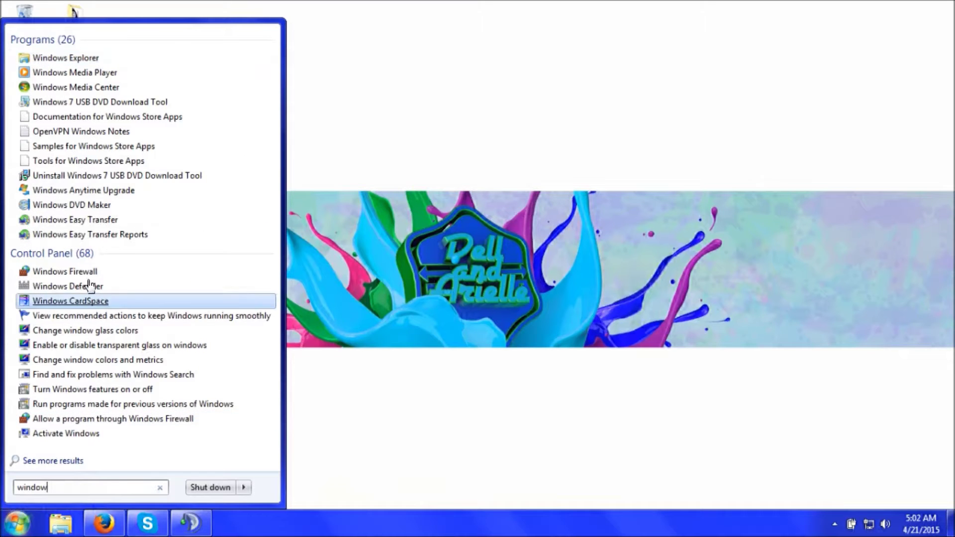
Step: Open Windows Firewall from the Control Panel results of the 'window' Start search
click(73, 273)
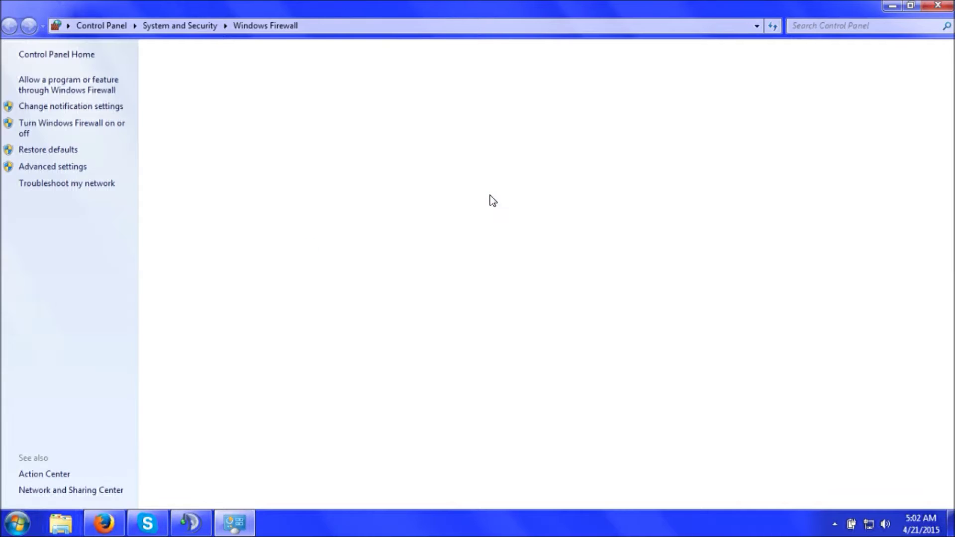
Step: Turn Windows Firewall on for both private and public network profiles
click(58, 125)
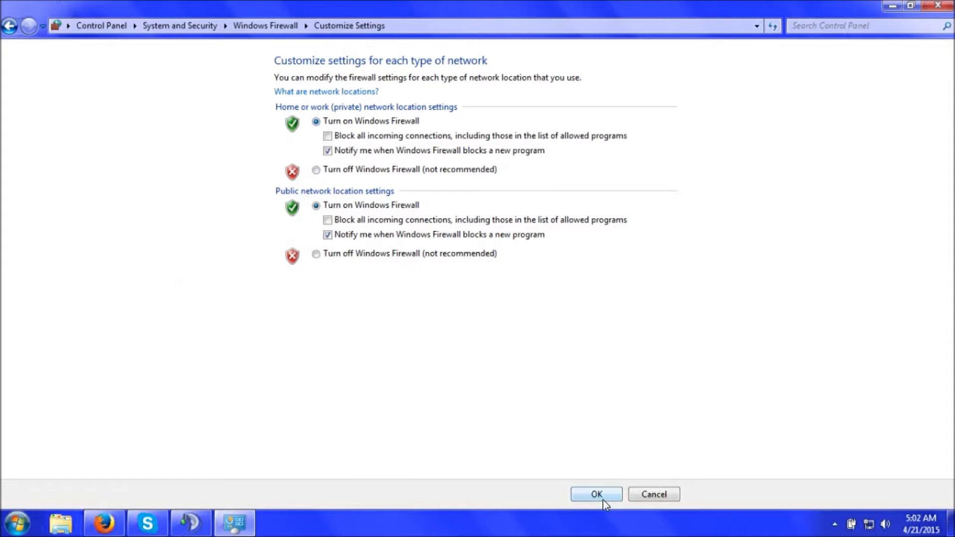
click(602, 496)
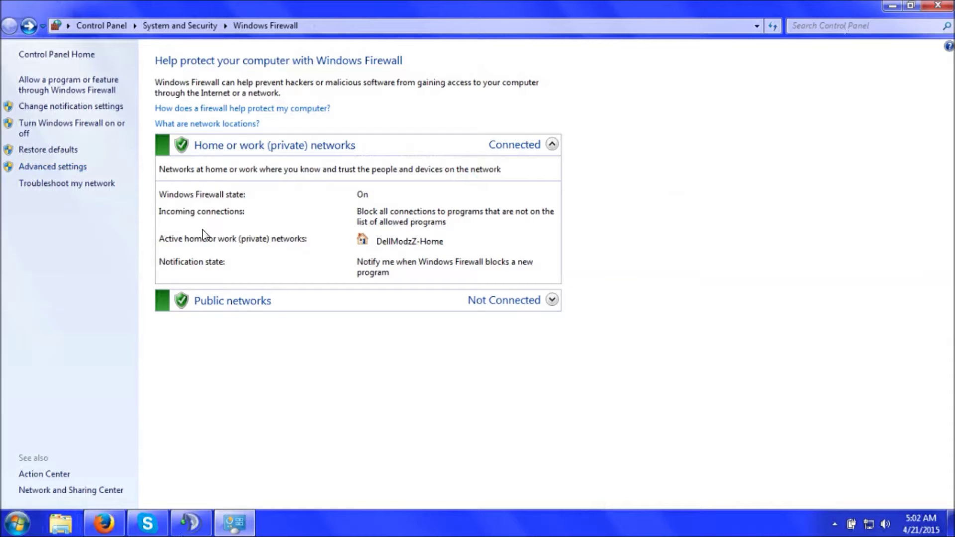
click(893, 5)
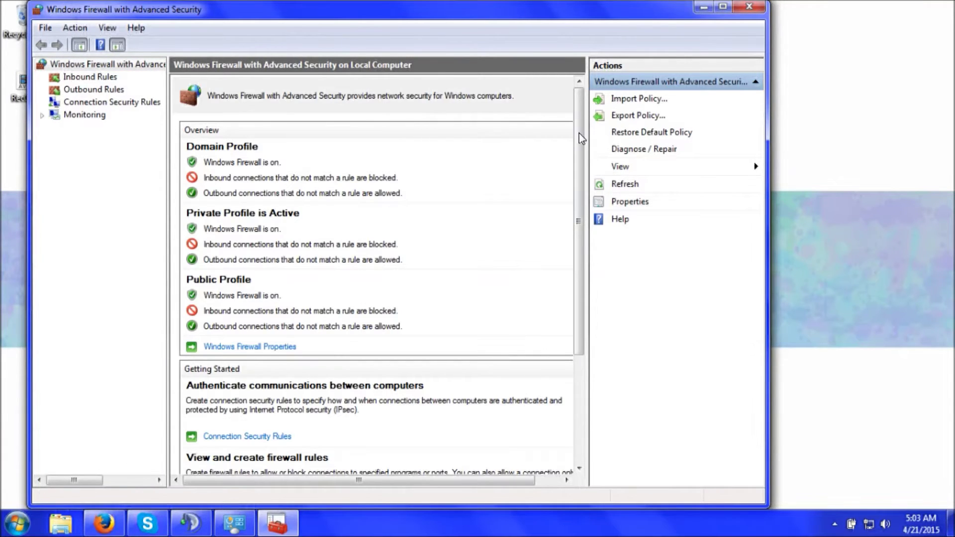
Step: Delete the KB Dos blocking rule from the Inbound Rules list
click(105, 78)
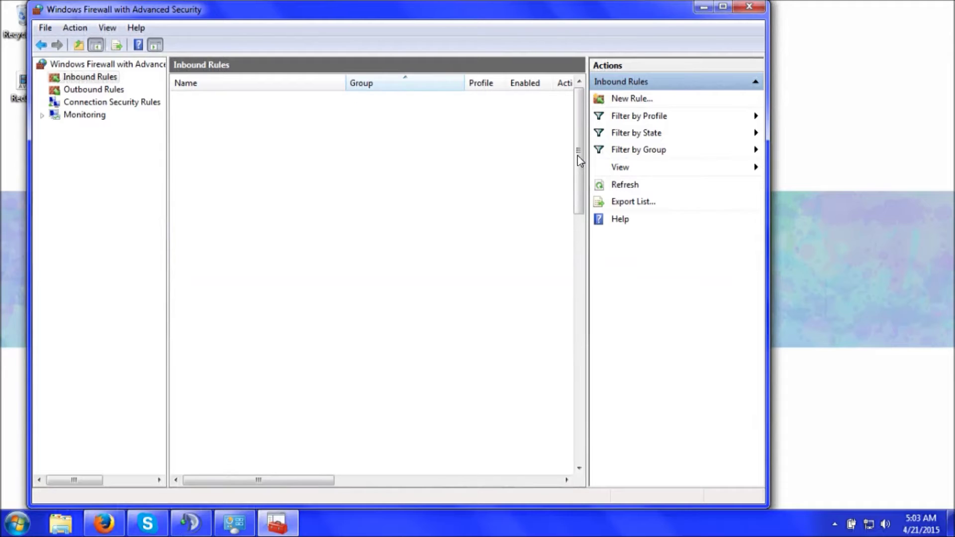
click(579, 230)
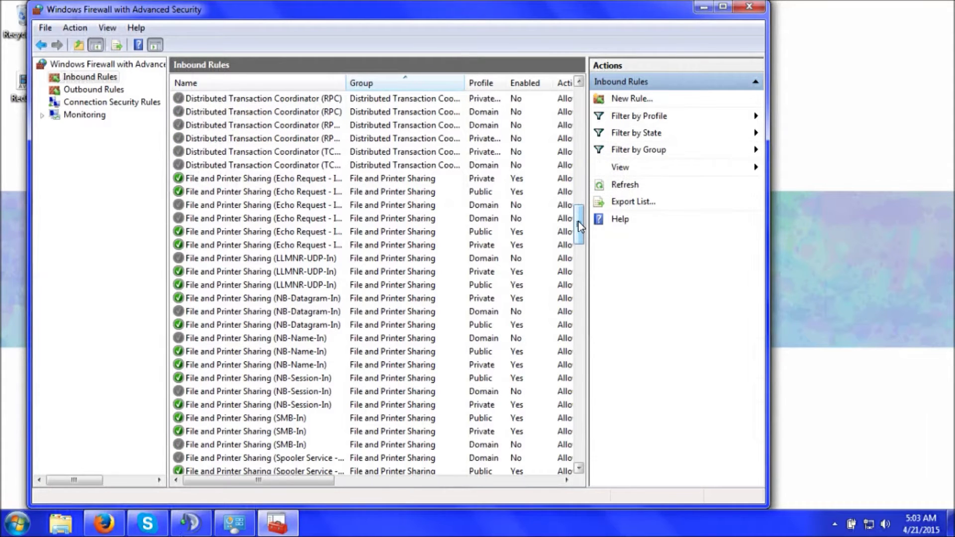
drag(581, 227, 582, 90)
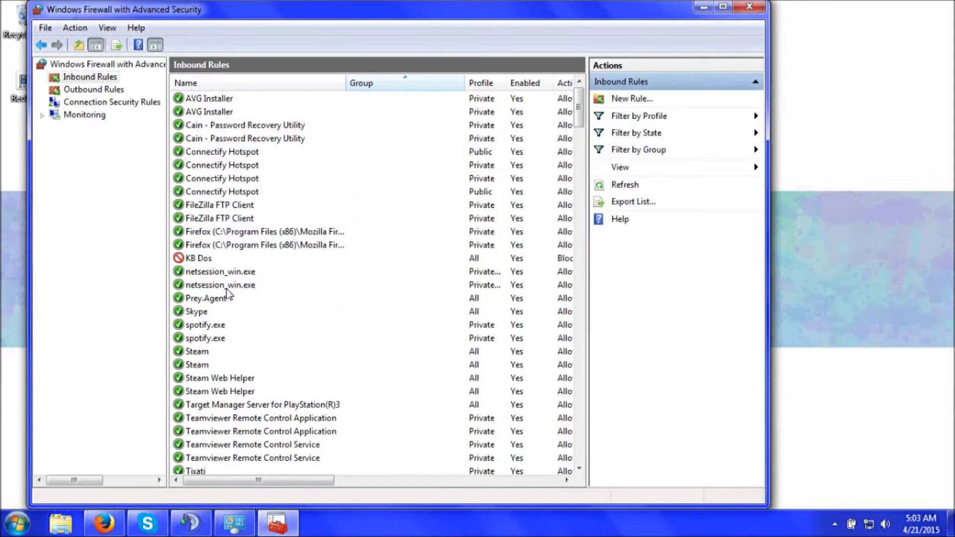
click(190, 257)
right_click(190, 256)
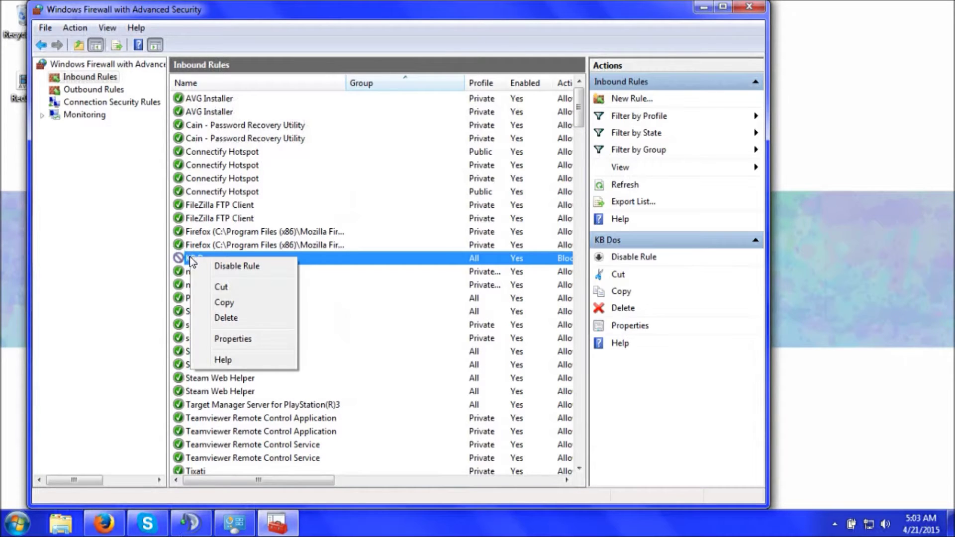
click(226, 318)
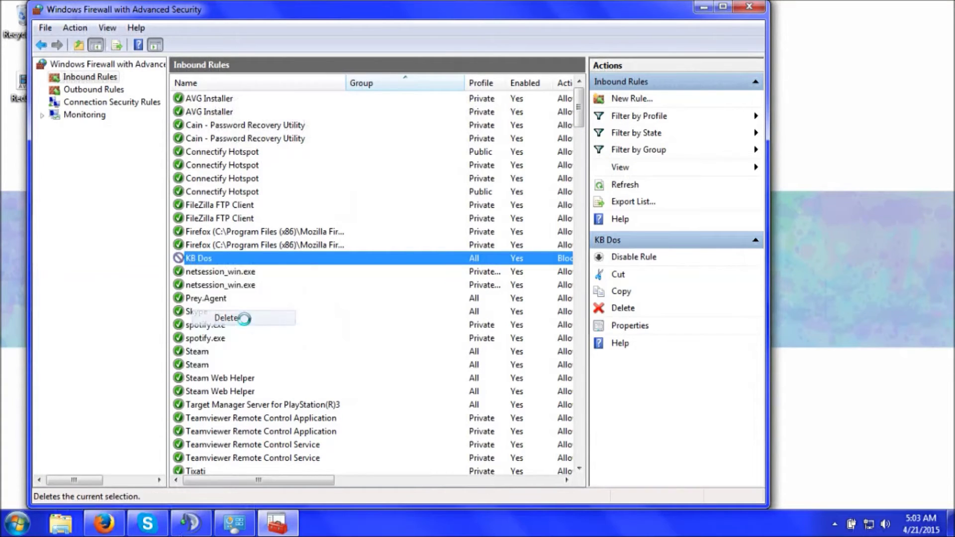
click(495, 312)
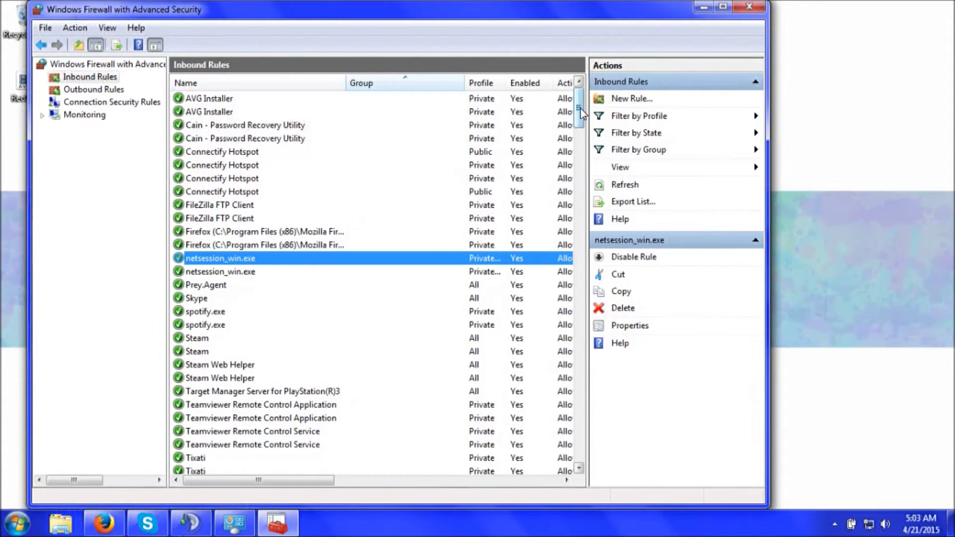
mouse_move(583, 112)
mouse_down()
mouse_move(582, 149)
mouse_move(582, 112)
mouse_up()
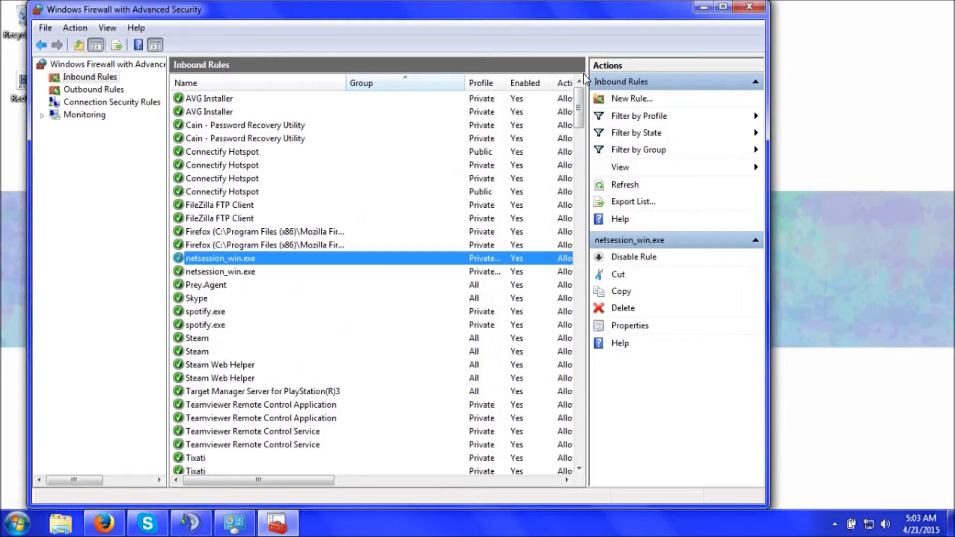
click(631, 100)
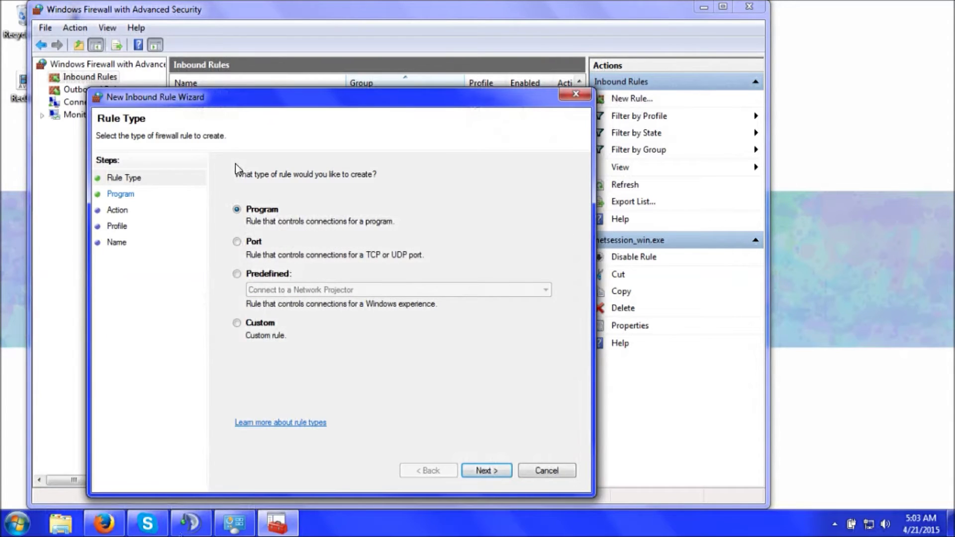
Step: Make the new inbound rule a Custom rule covering all programs and any protocol
click(238, 323)
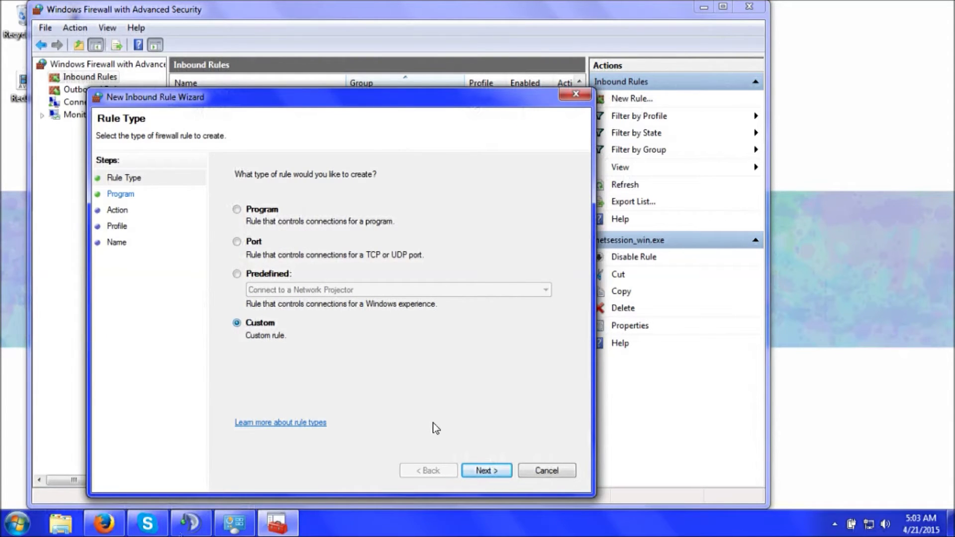
click(490, 471)
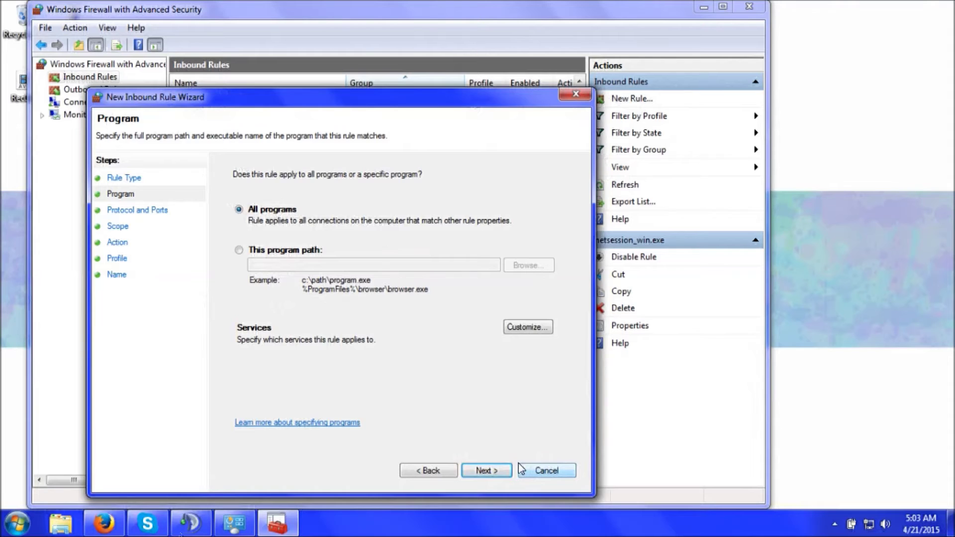
click(489, 471)
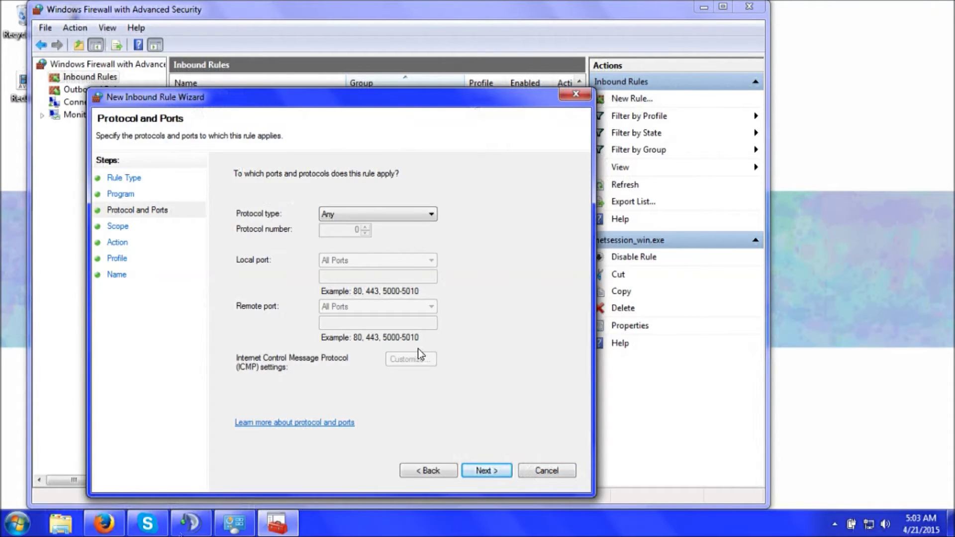
click(491, 475)
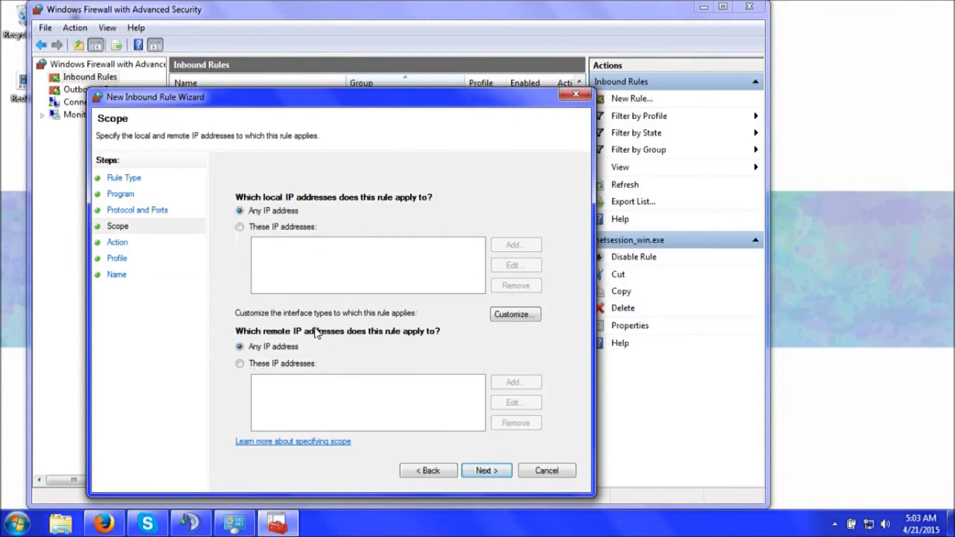
Step: Restrict both local and remote addresses of the rule to 207.190.101.94
click(240, 227)
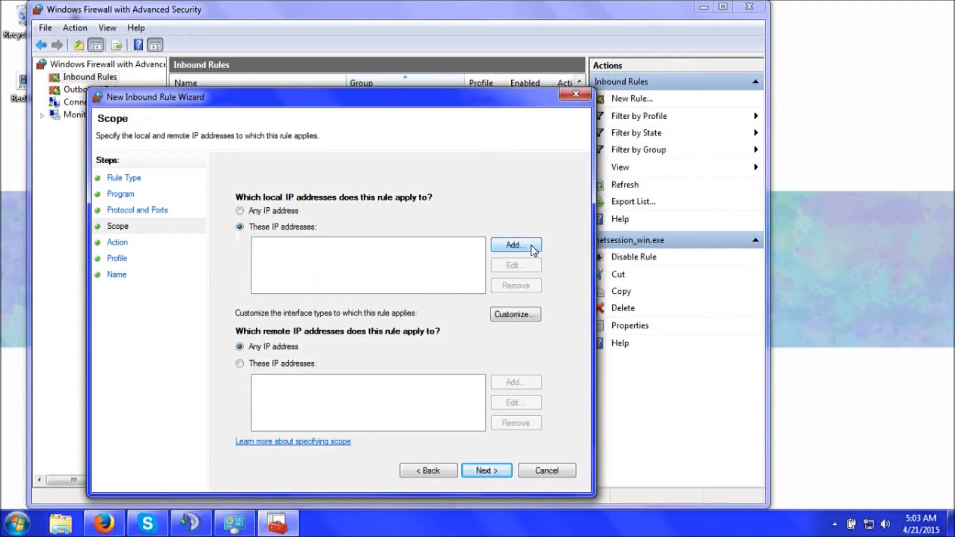
click(515, 245)
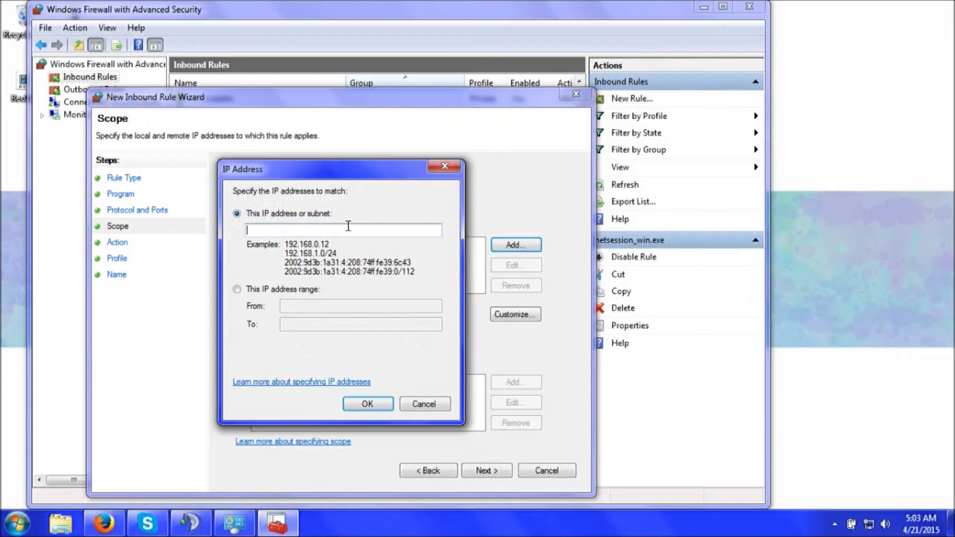
text(207.190.101.94)
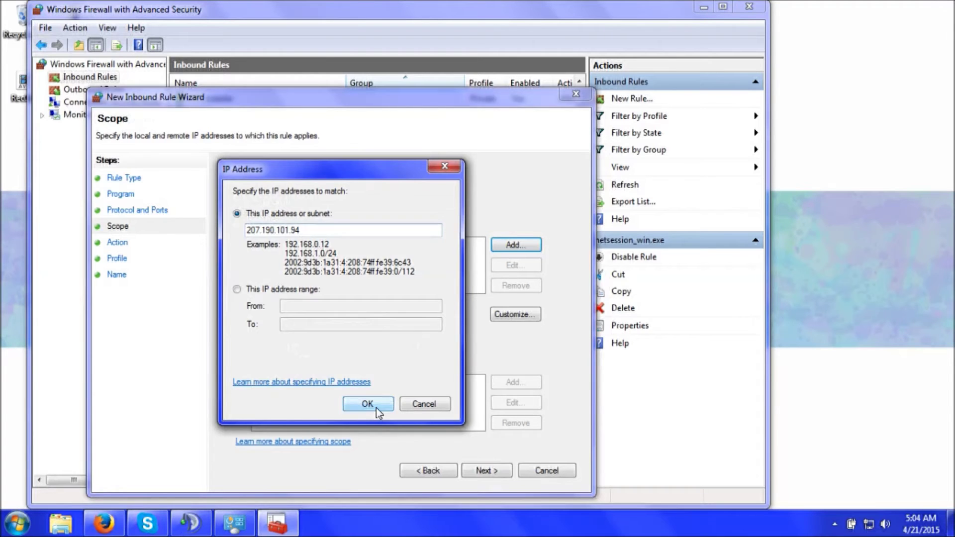
click(367, 404)
click(239, 364)
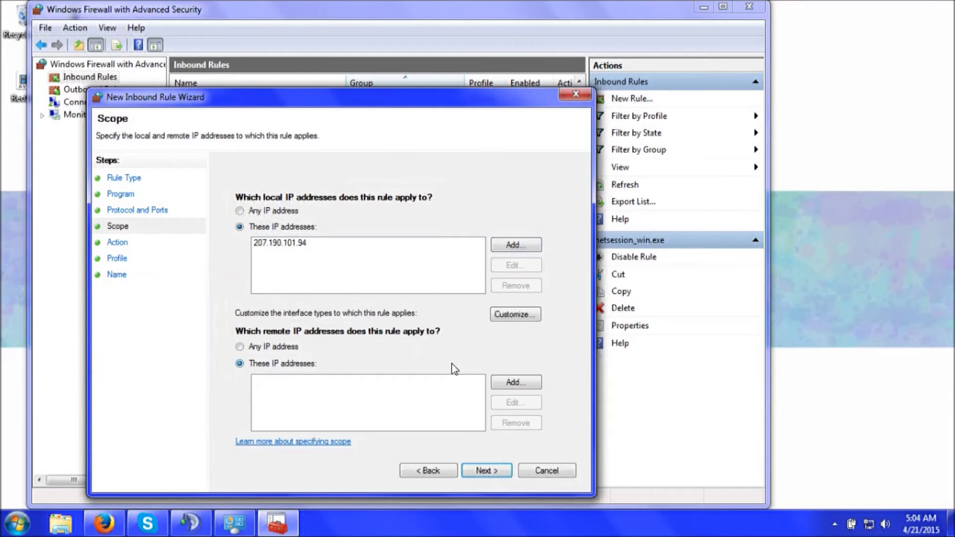
click(528, 383)
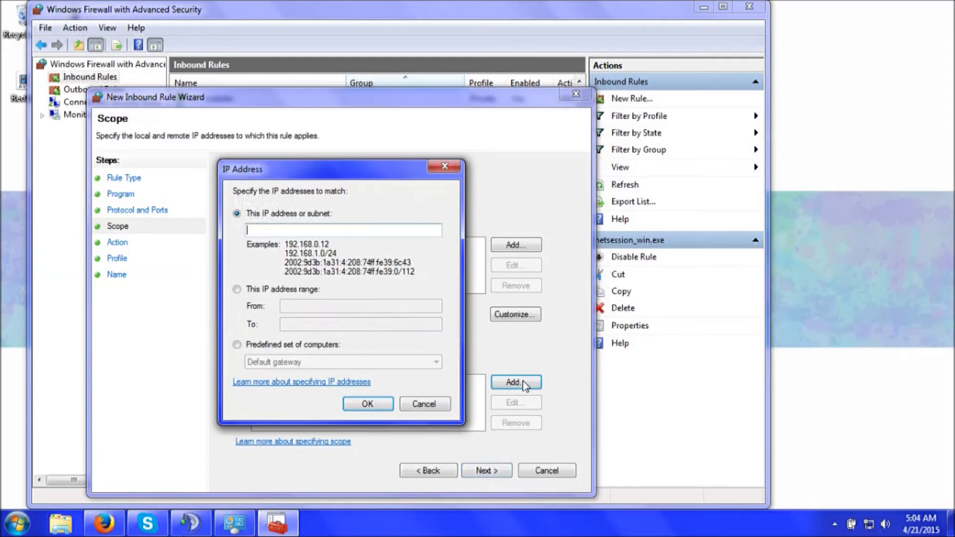
text(207.190.101.94)
click(367, 404)
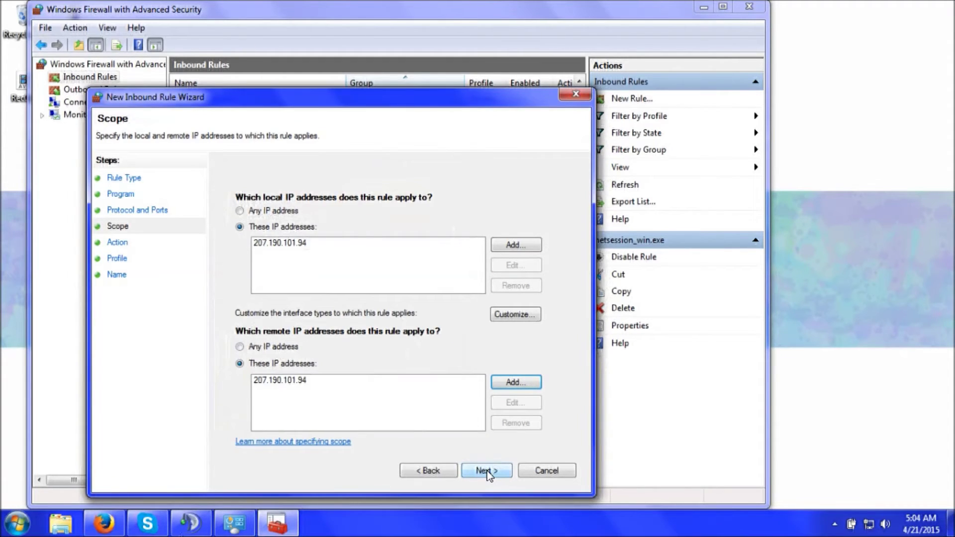
key(Return)
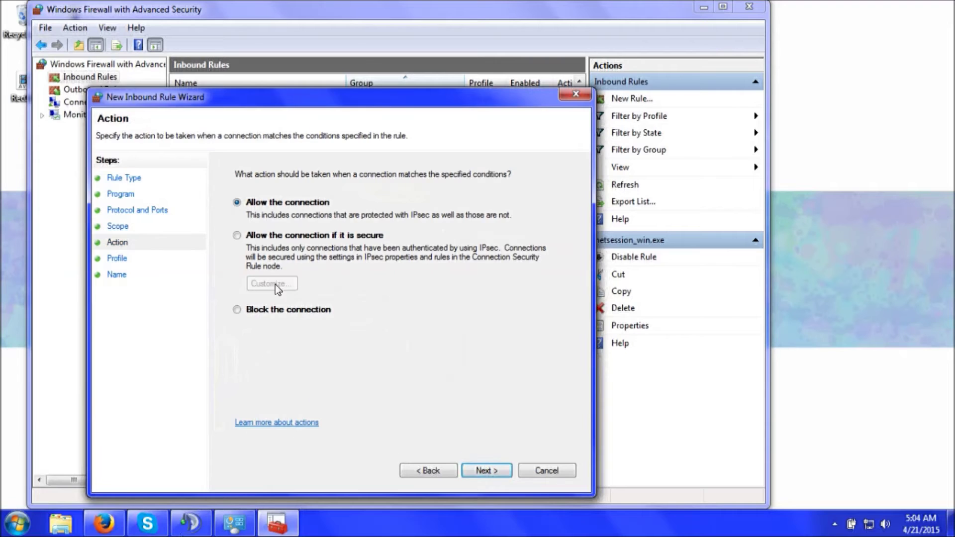
Step: Block the connection for all profiles, naming the rule 'random' with description 'hoe'
click(237, 310)
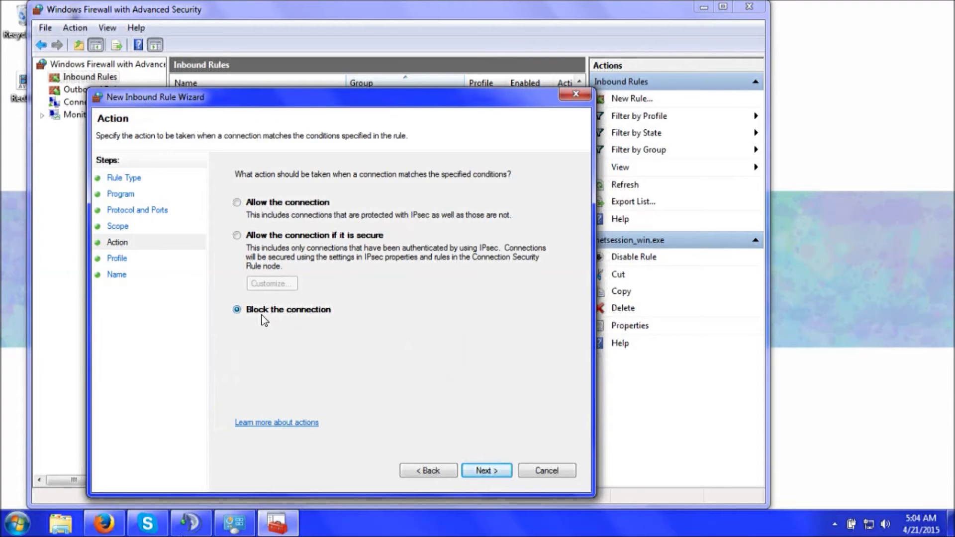
click(487, 472)
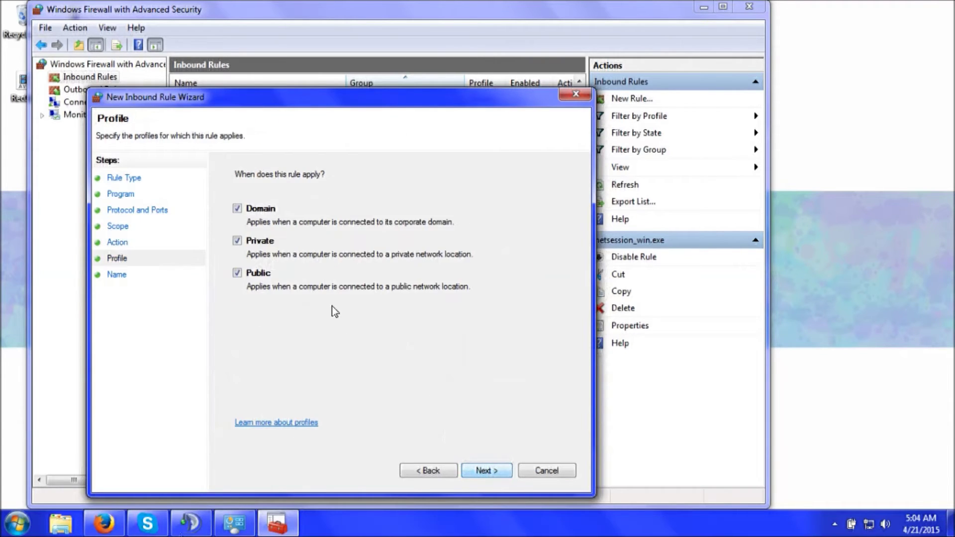
click(489, 475)
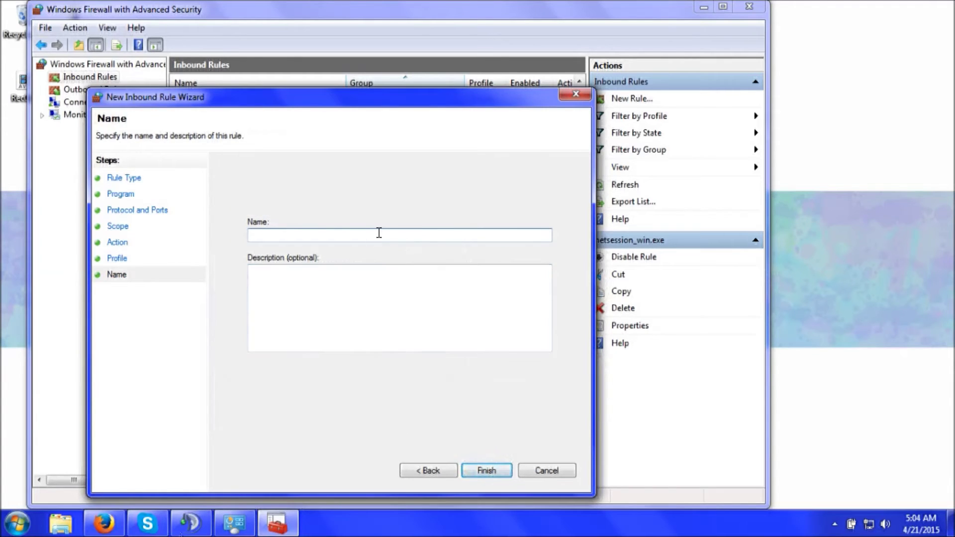
text(ranodm)
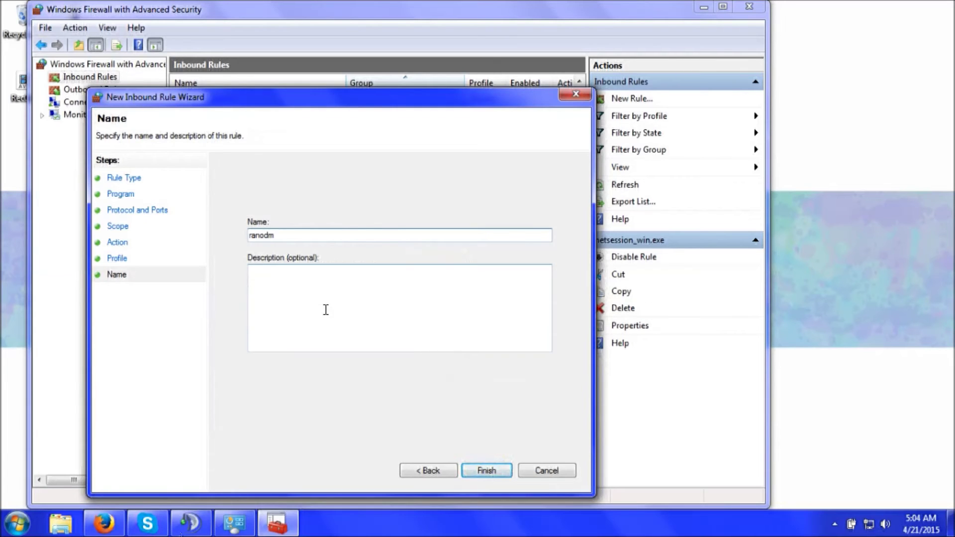
text(dom)
click(278, 321)
text(hoe)
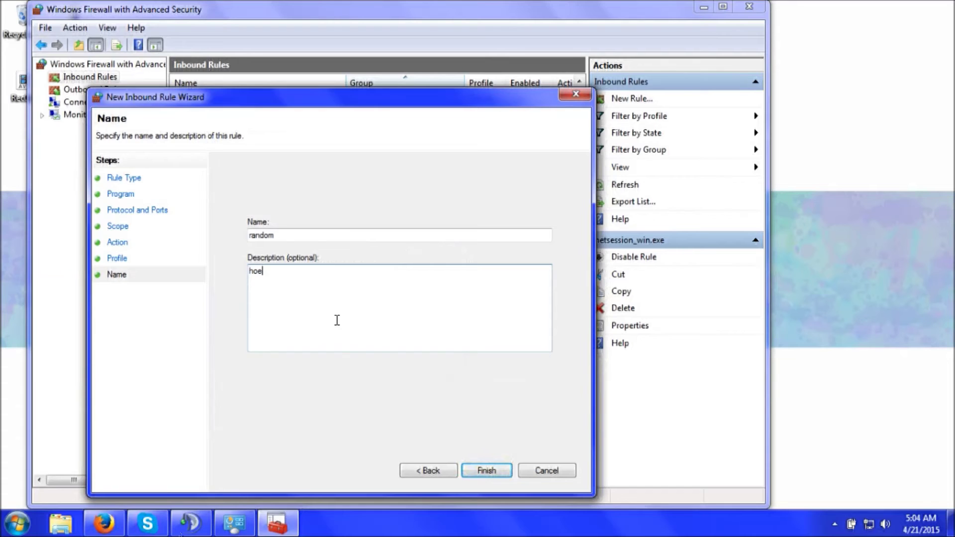
click(487, 471)
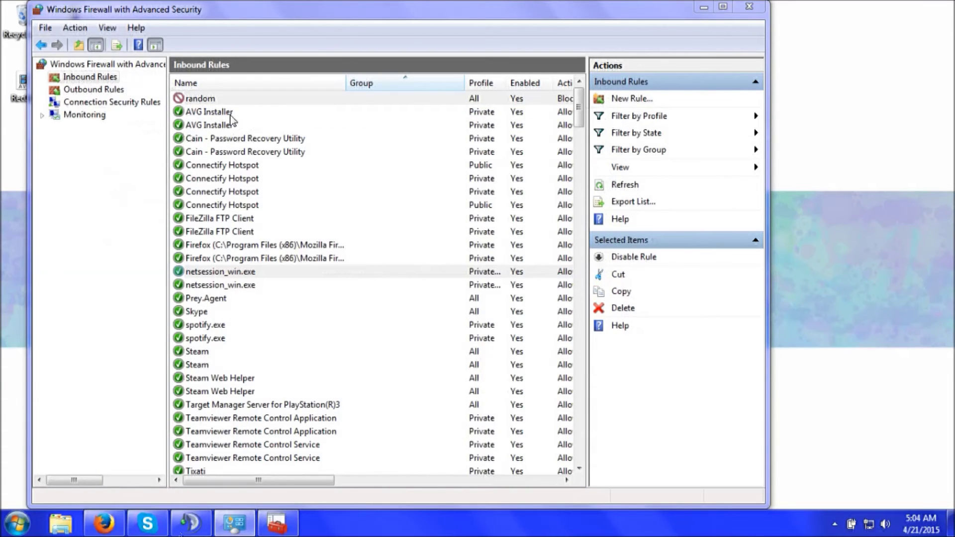
Step: Select the new 'random' rule in Inbound Rules, then close the firewall console
click(209, 112)
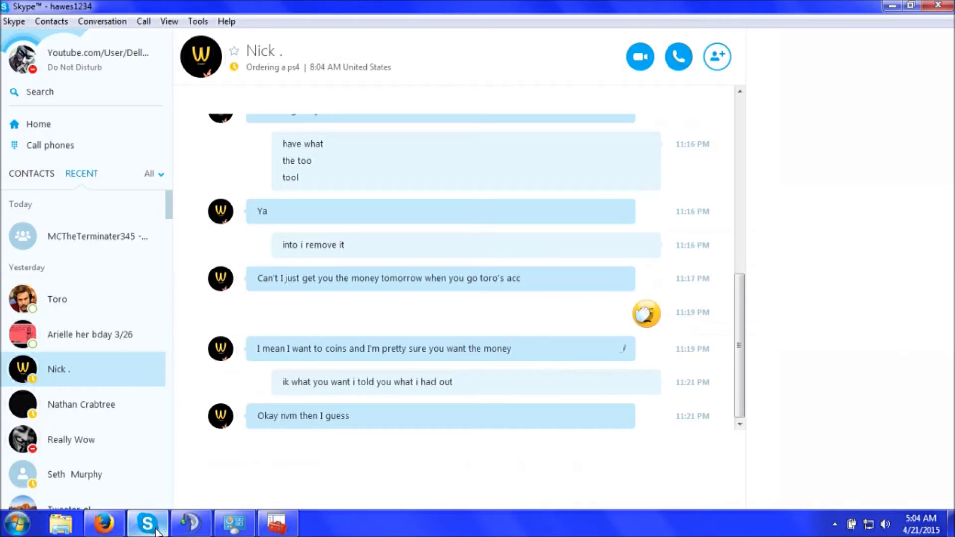
click(149, 524)
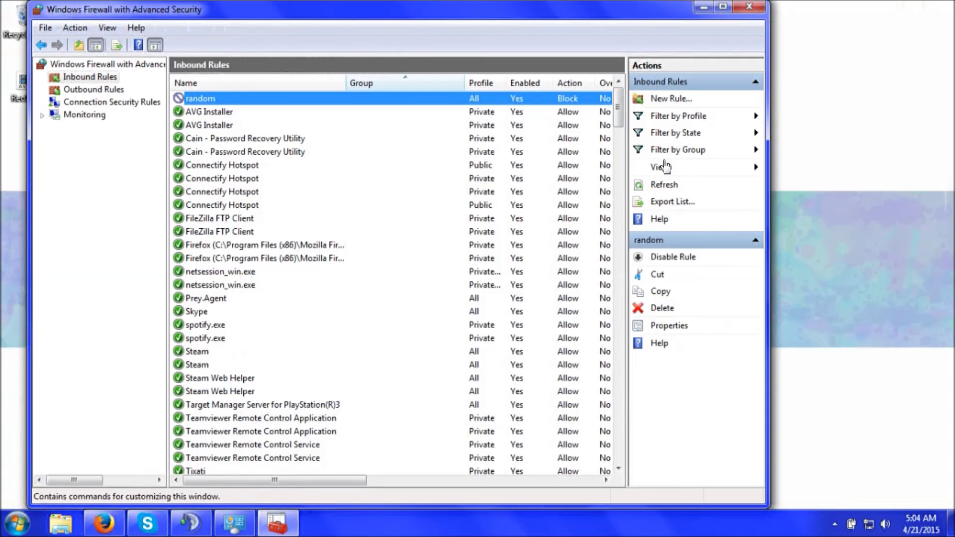
drag(621, 105, 631, 65)
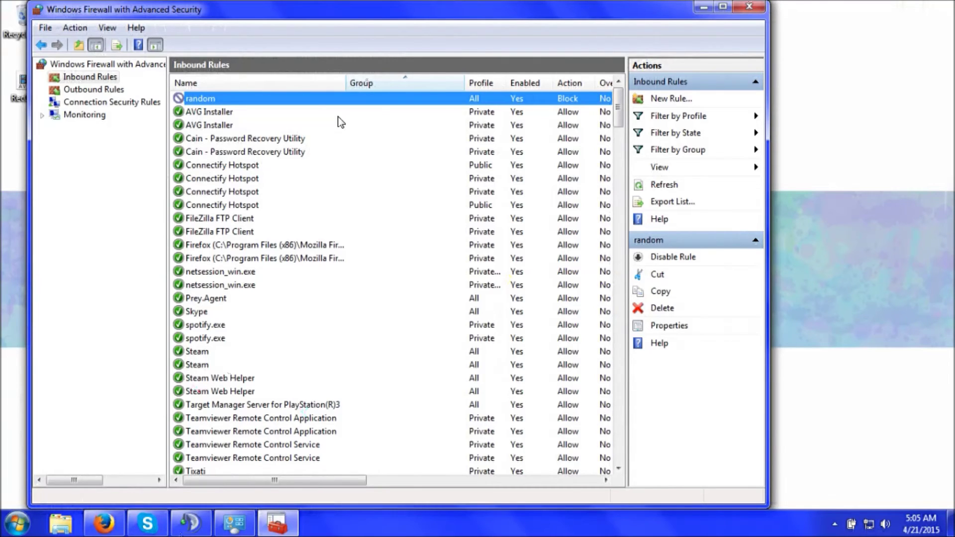
click(750, 10)
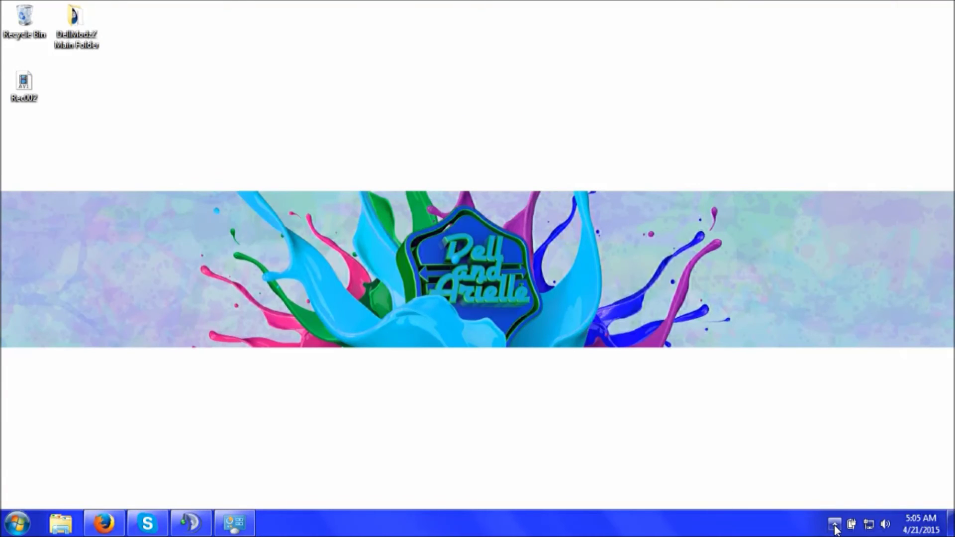
Step: Restore the Windows Firewall Control Panel window from the taskbar and close it
click(836, 528)
click(232, 525)
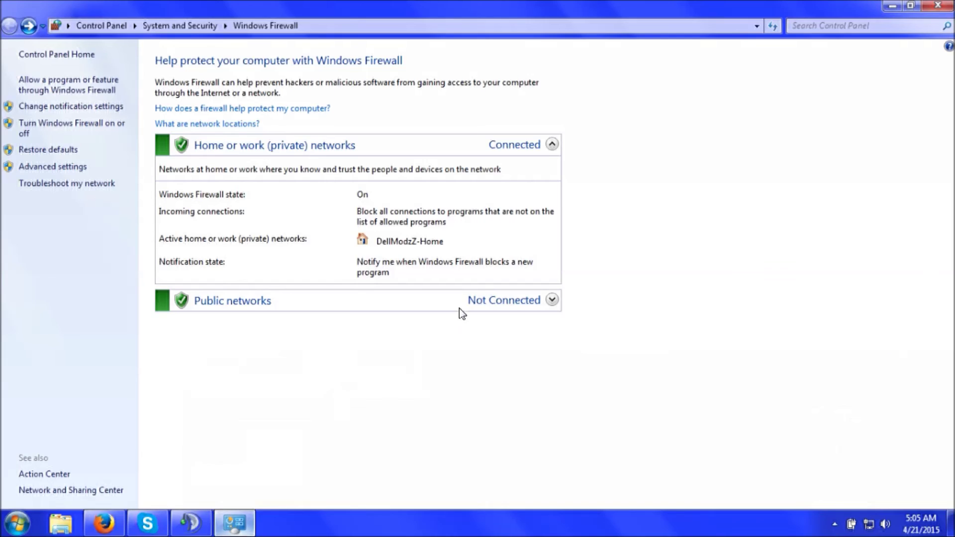
click(938, 6)
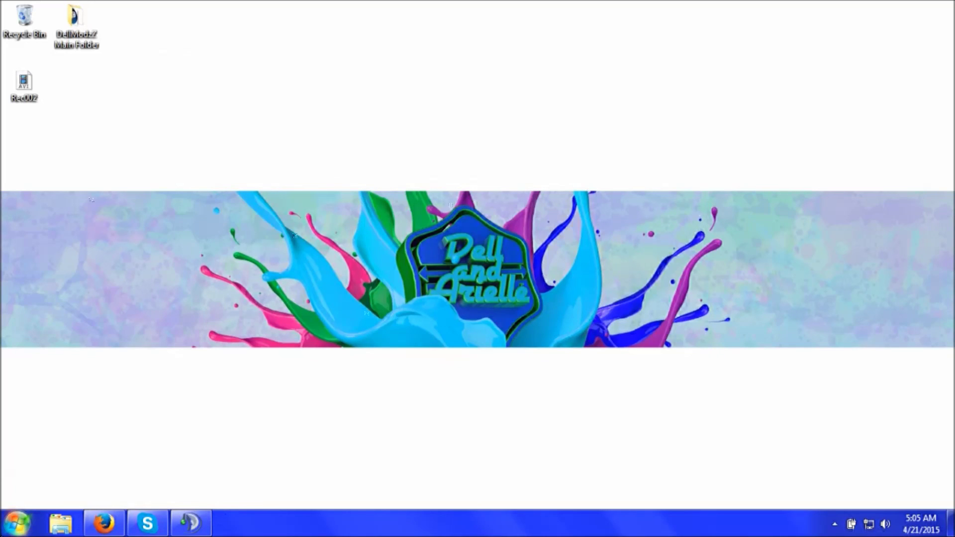
Step: Expand the hidden notification area icons above the taskbar
click(17, 523)
click(17, 523)
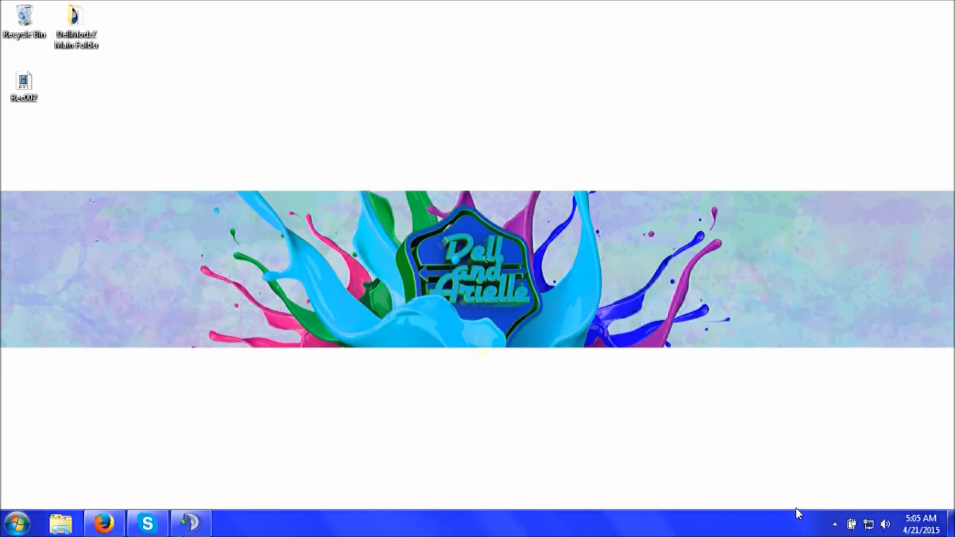
click(834, 525)
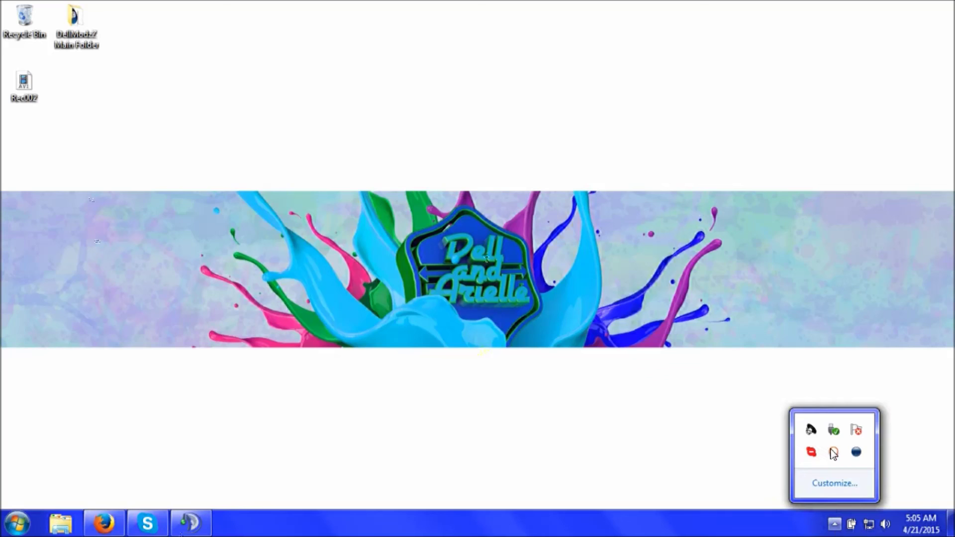